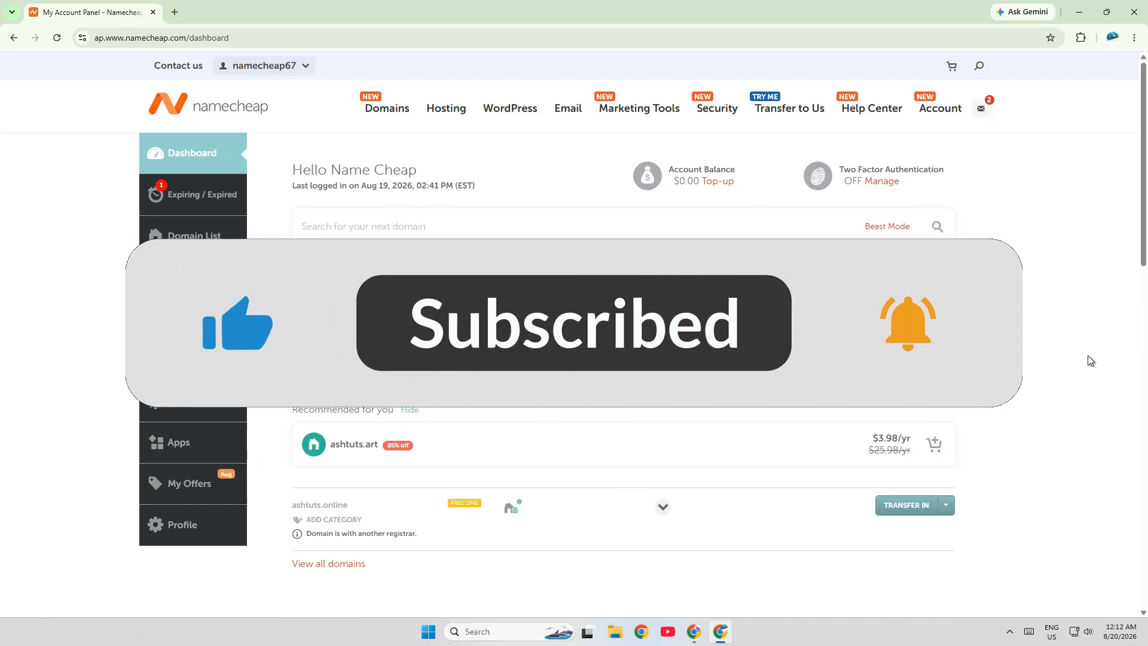
mouse_move(354, 112)
click(135, 42)
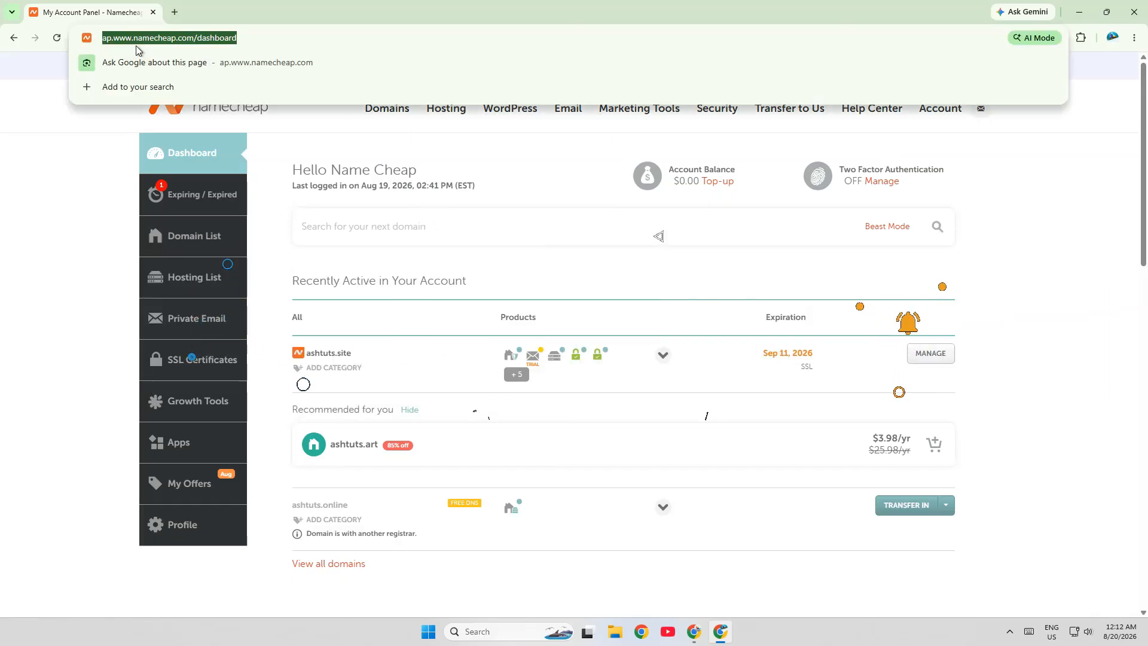
click(60, 133)
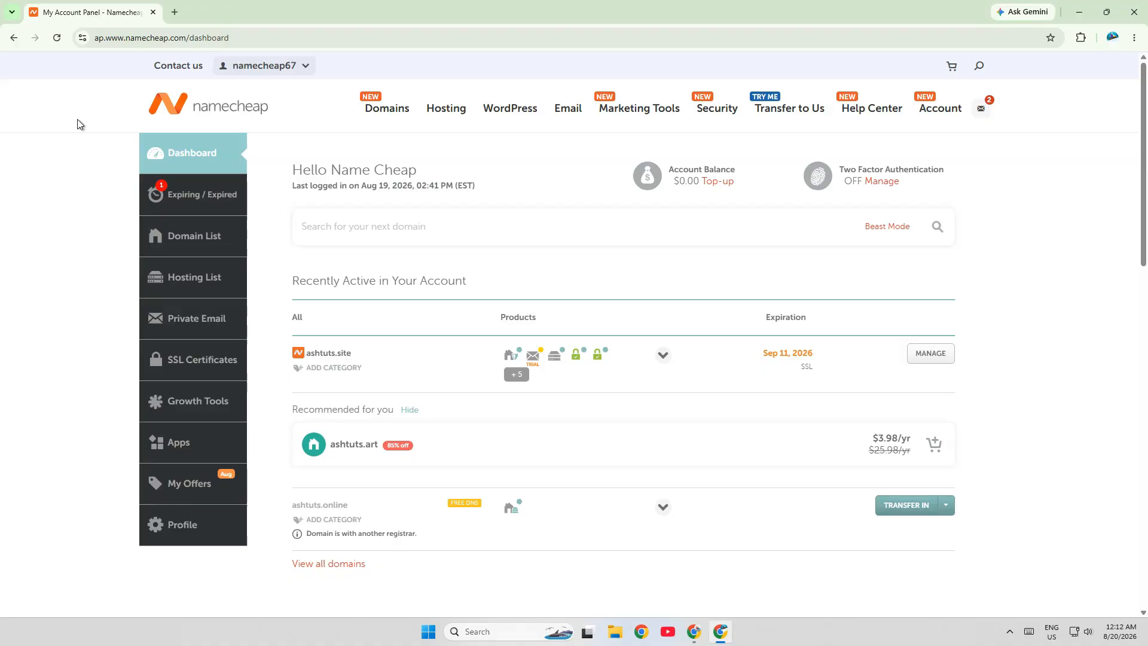
Open the Domain Name Search page and search for the domain ashtuts.online
mouse_move(388, 108)
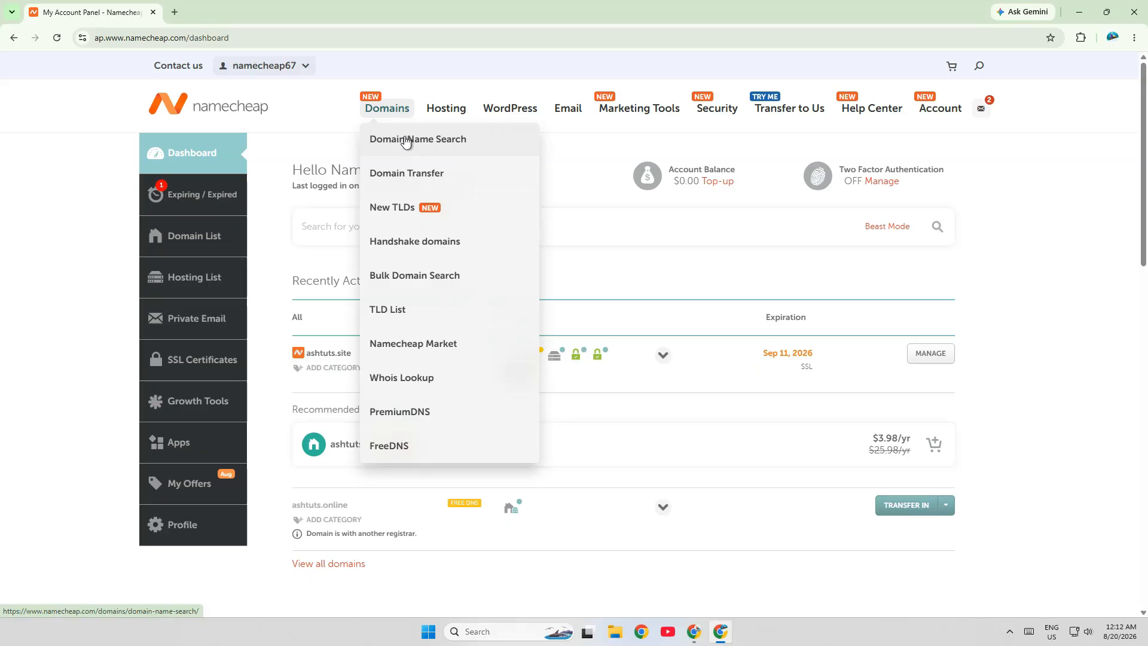
click(408, 138)
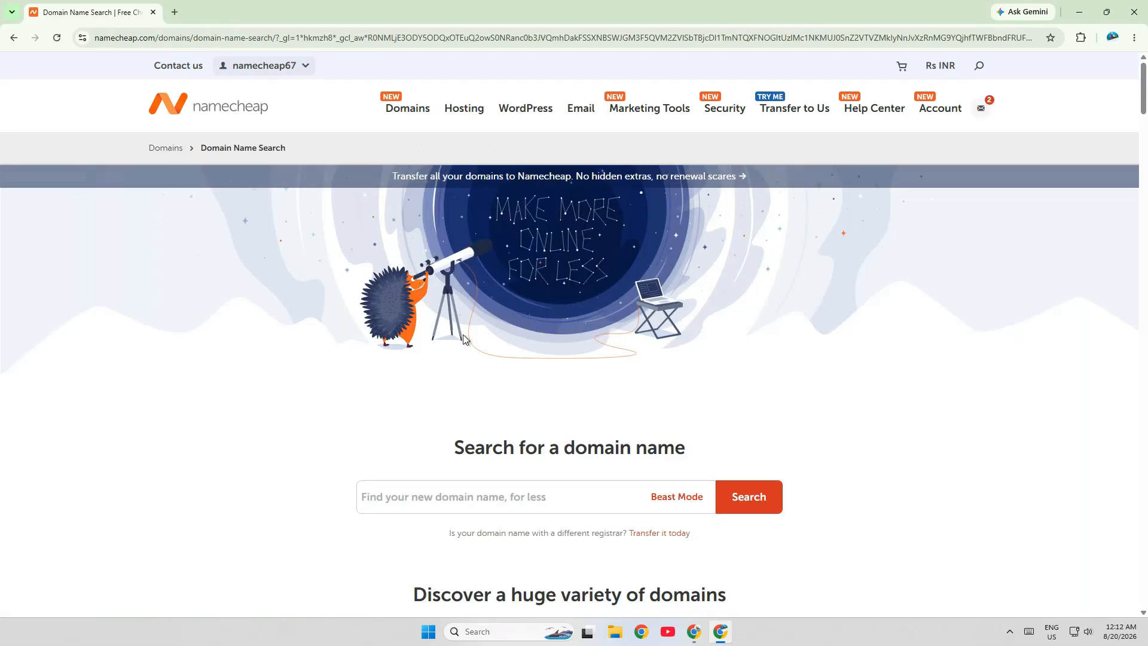
text(ASHTUTE)
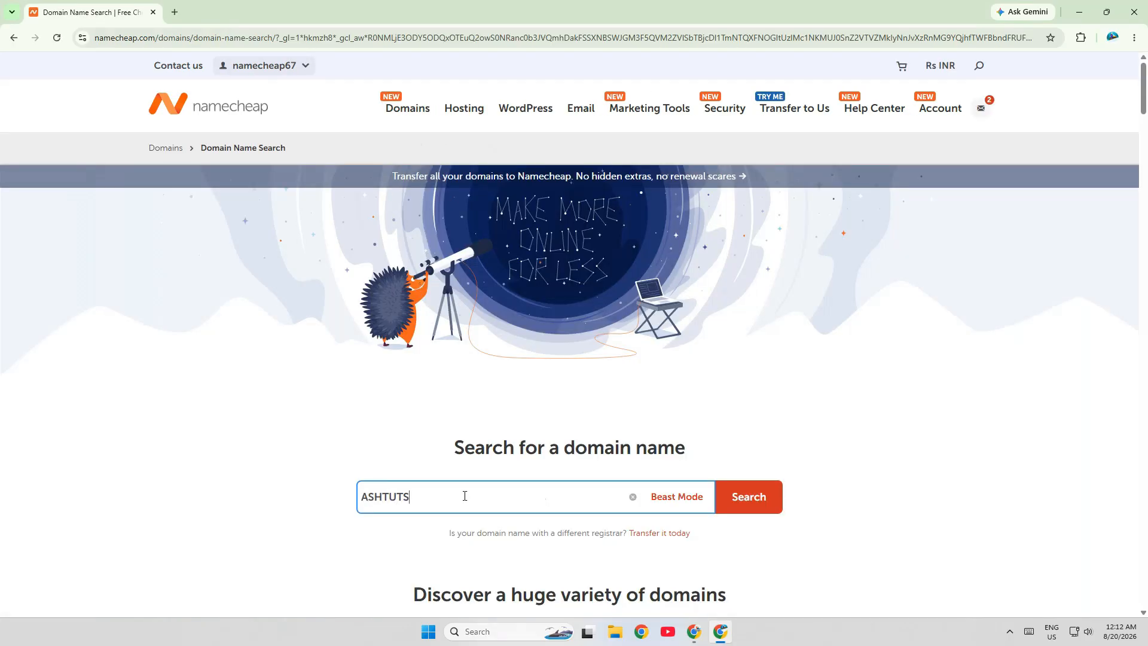
key(ctrl+a)
text(ASHTU)
key(ctrl+a)
text(ashtuts.online)
key(Return)
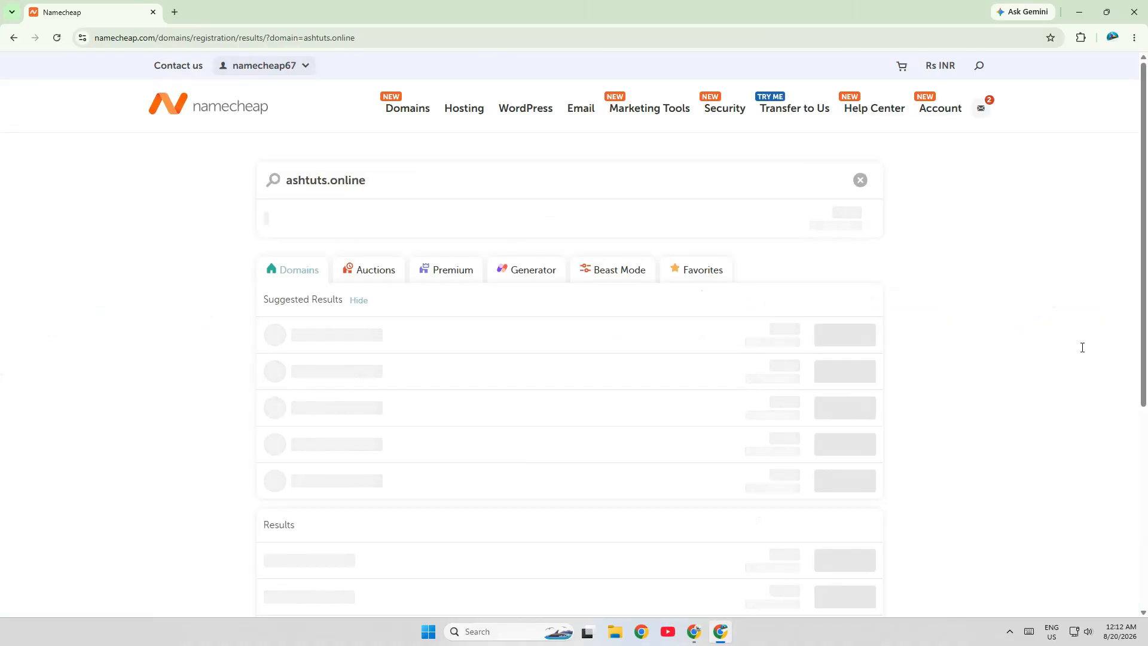
Review the suggested results, add ashtuts.online to the cart and proceed to checkout
scroll(1058, 318, down, 1)
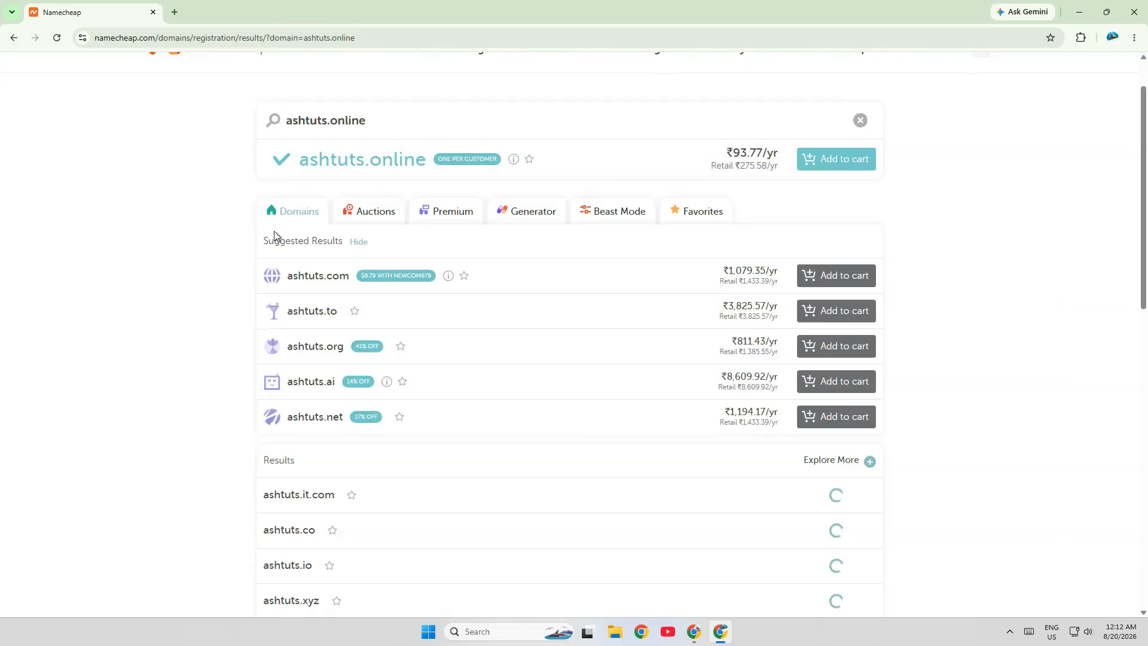
drag(317, 241, 345, 243)
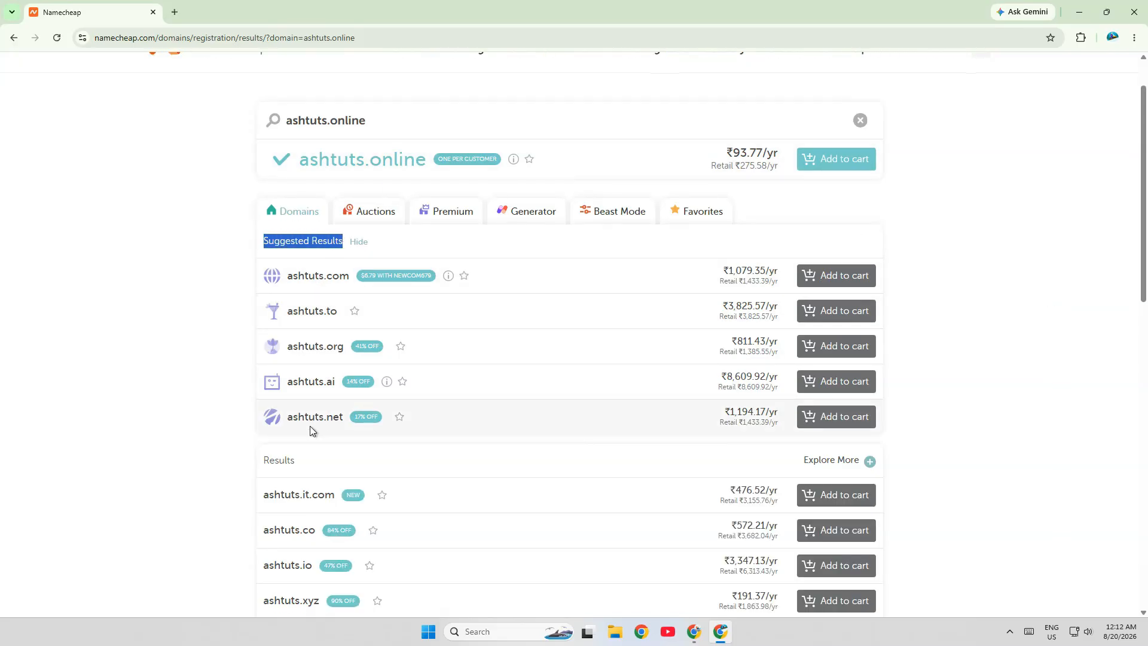
click(157, 385)
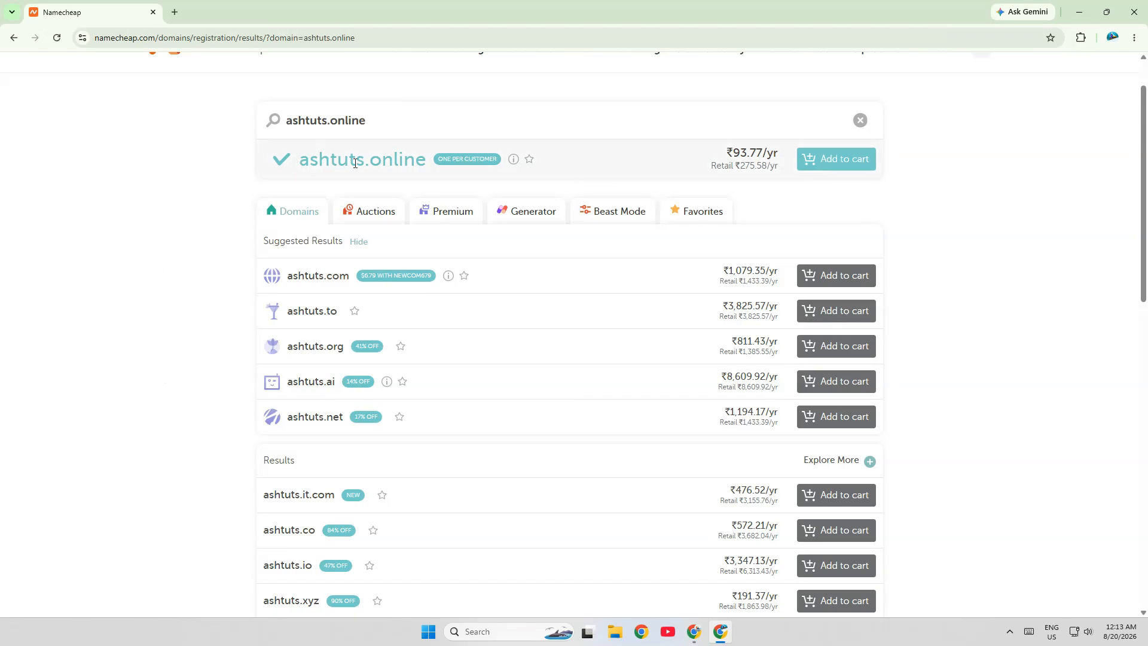
click(854, 160)
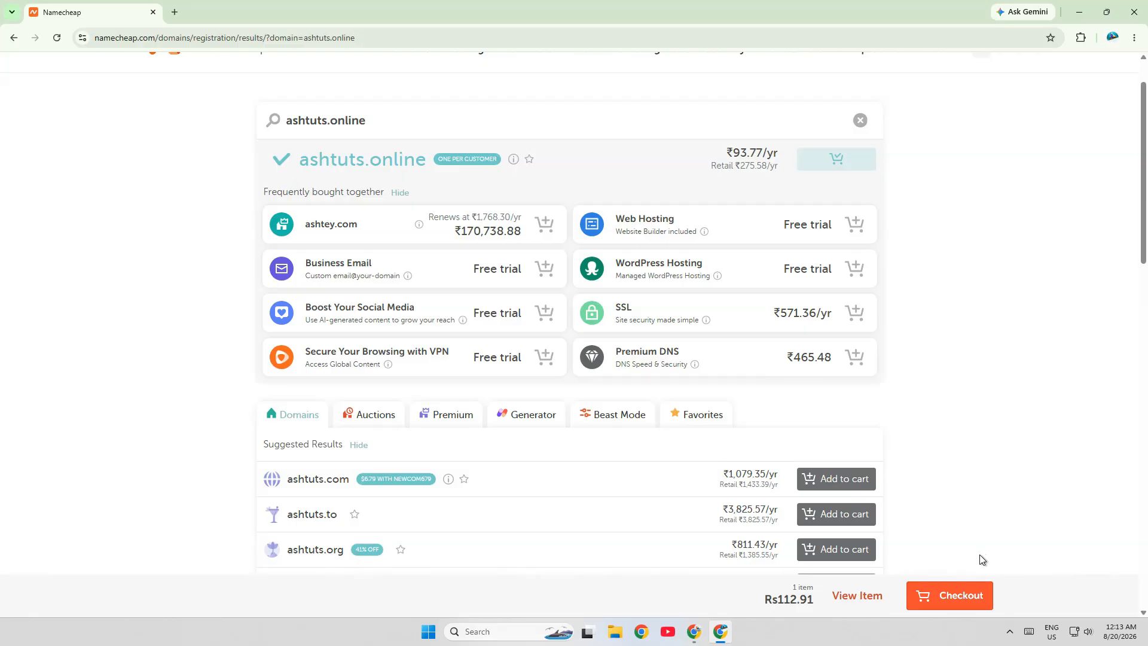
click(967, 596)
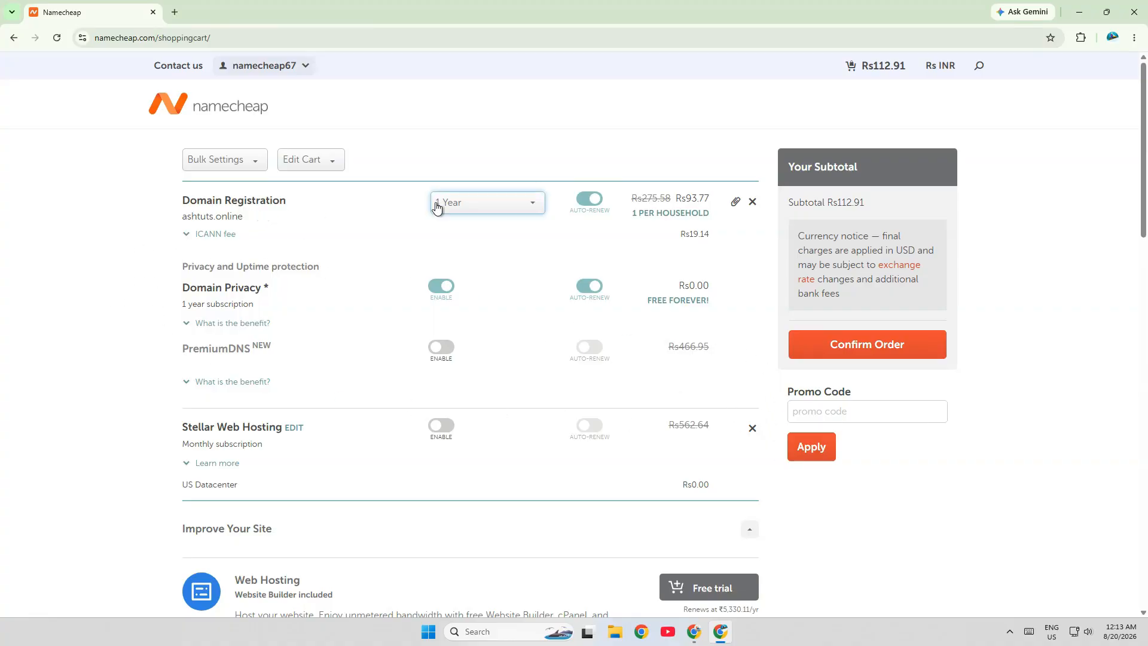
Keep the ashtuts.online registration period at 1 year and remove Stellar Web Hosting from the cart
click(456, 202)
scroll(457, 306, down, 3)
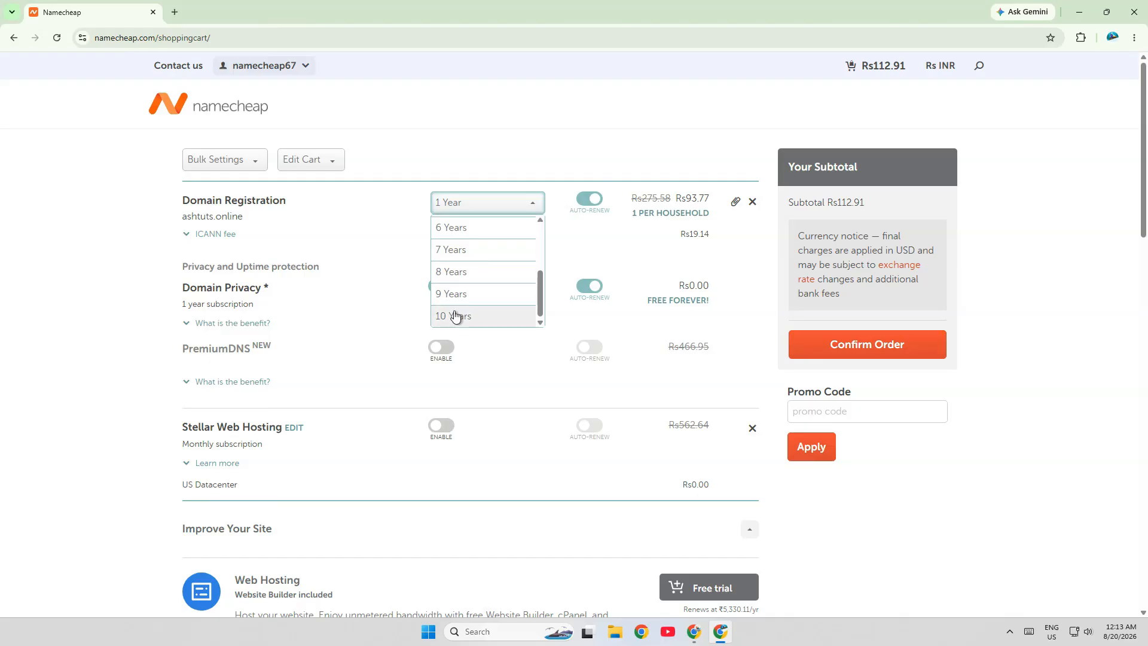
scroll(460, 298, up, 3)
click(500, 232)
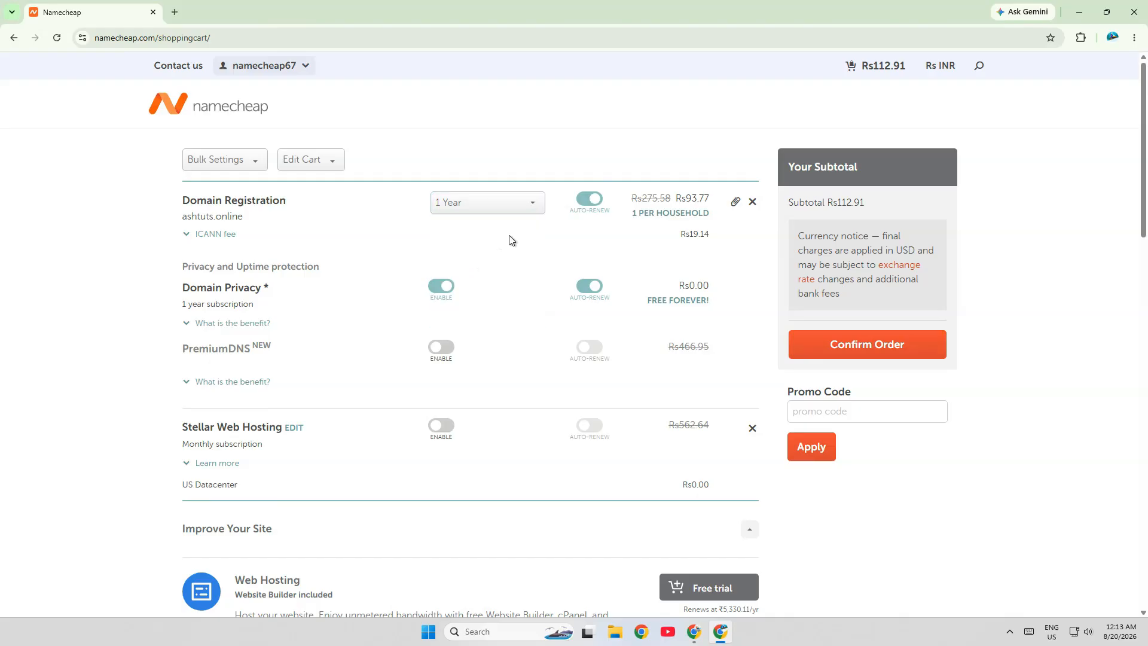
click(752, 428)
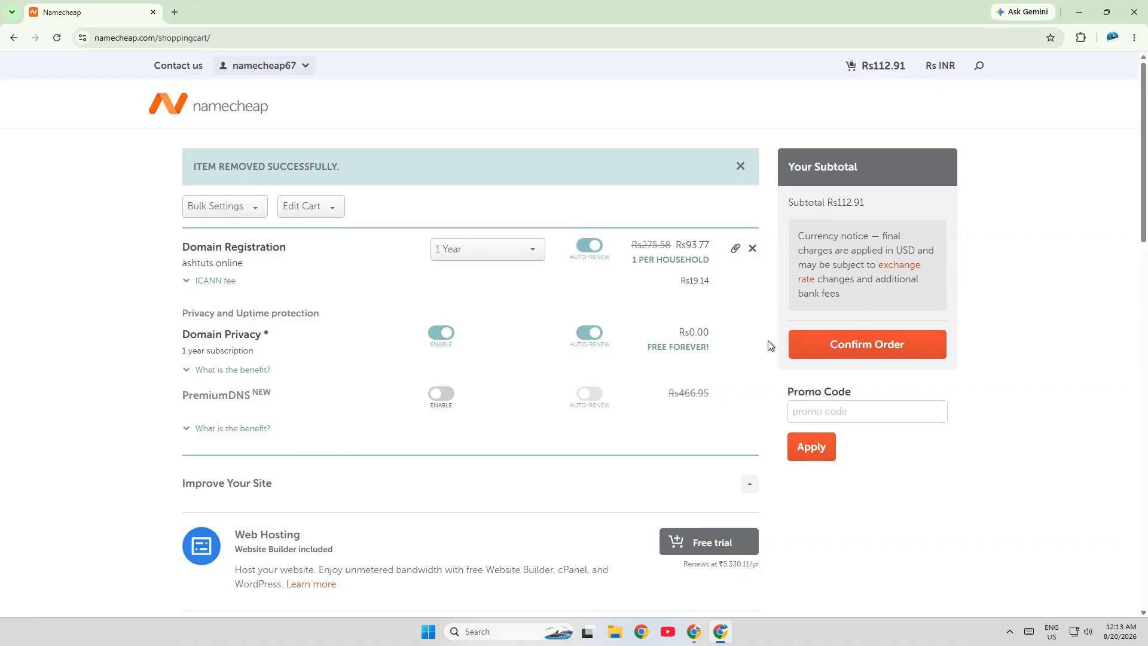
Turn off auto-renew for the ashtuts.online domain registration and confirm the order
click(591, 248)
click(587, 252)
click(600, 254)
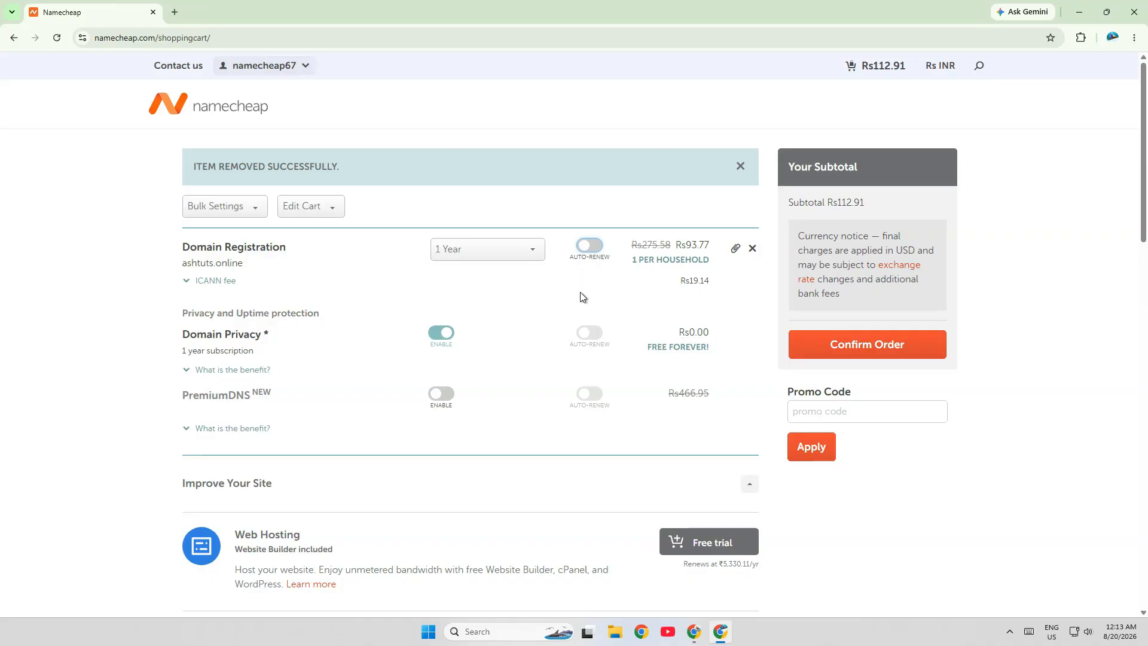
click(867, 346)
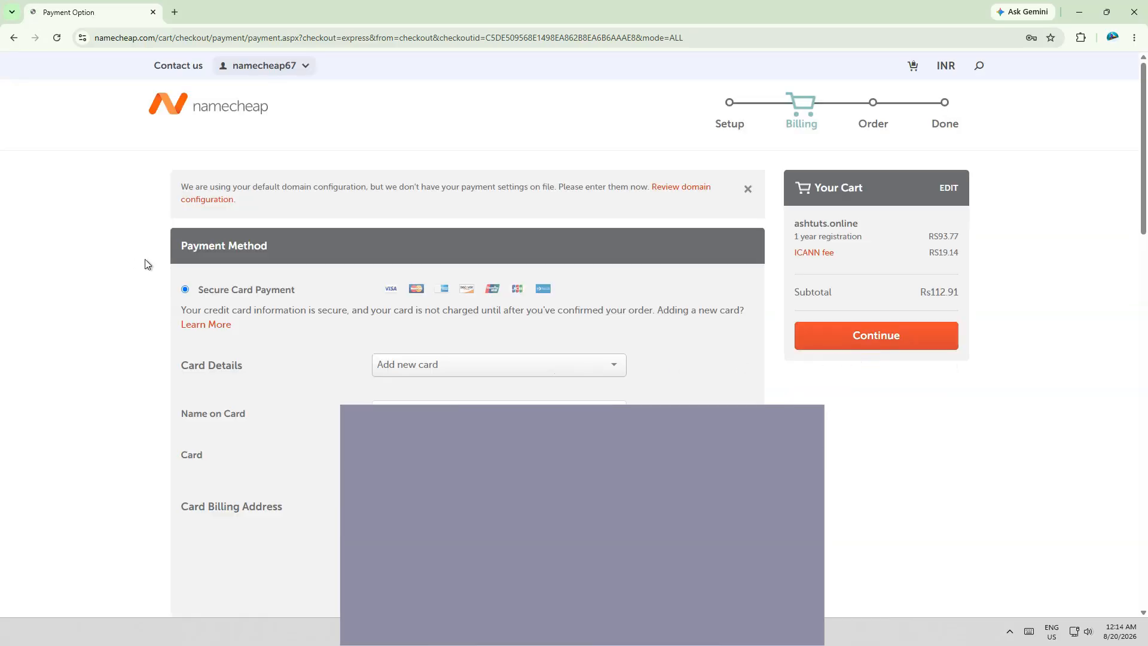
Fill in the secure card payment form with a placeholder cardholder name, the card number and the security code
drag(275, 290, 292, 292)
scroll(300, 292, down, 2)
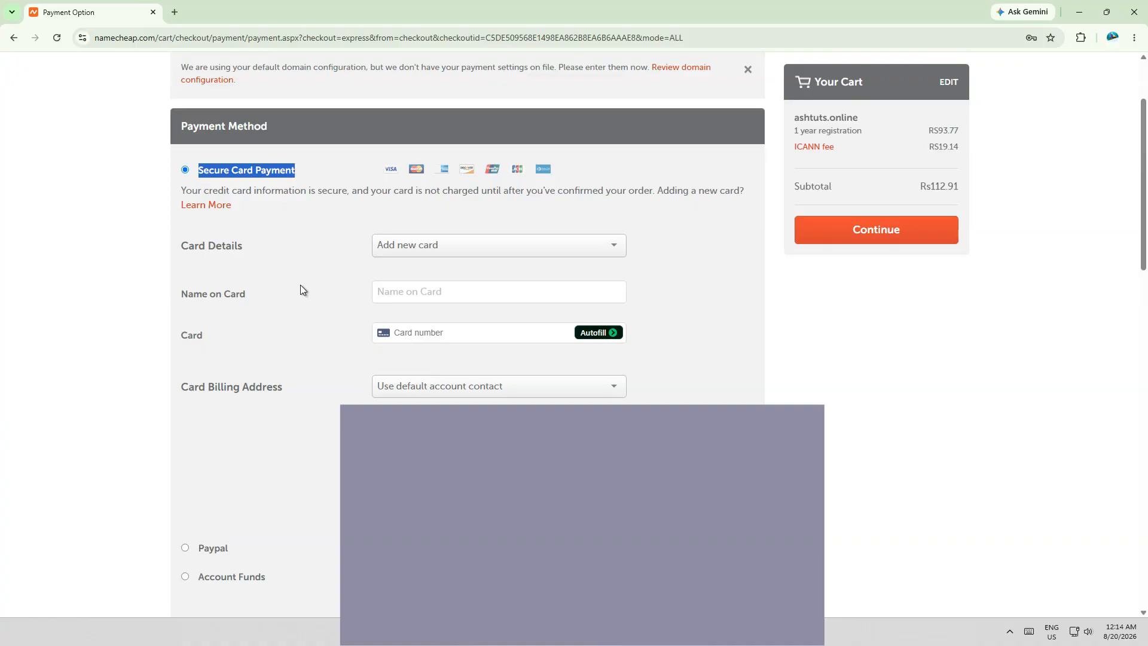
click(296, 198)
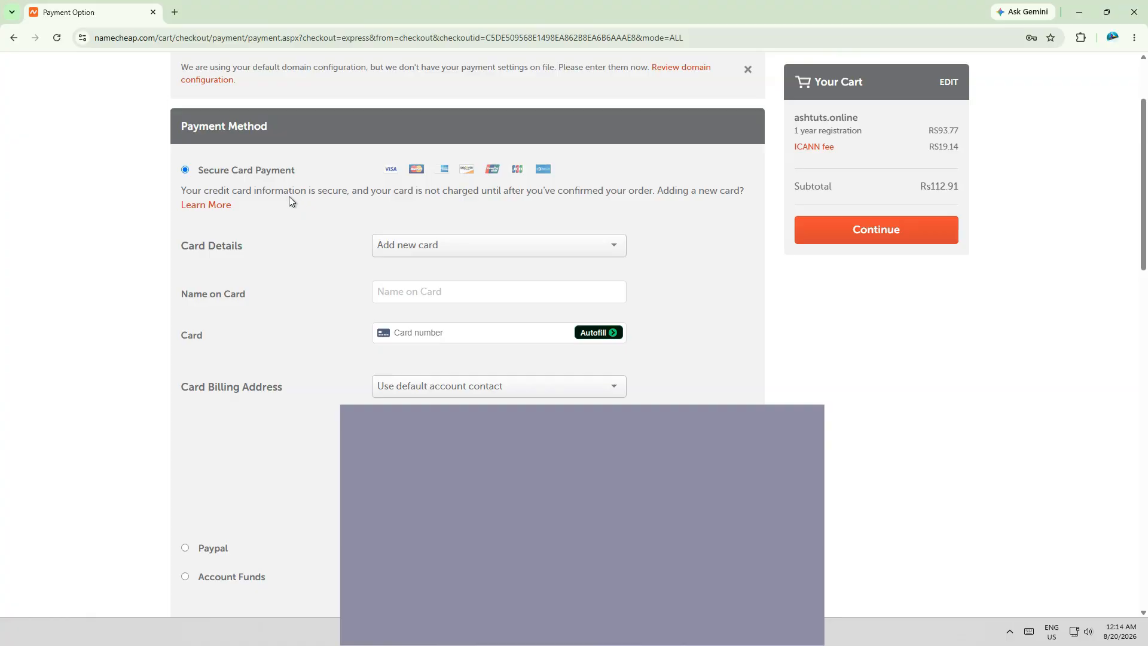
click(418, 299)
text(name)
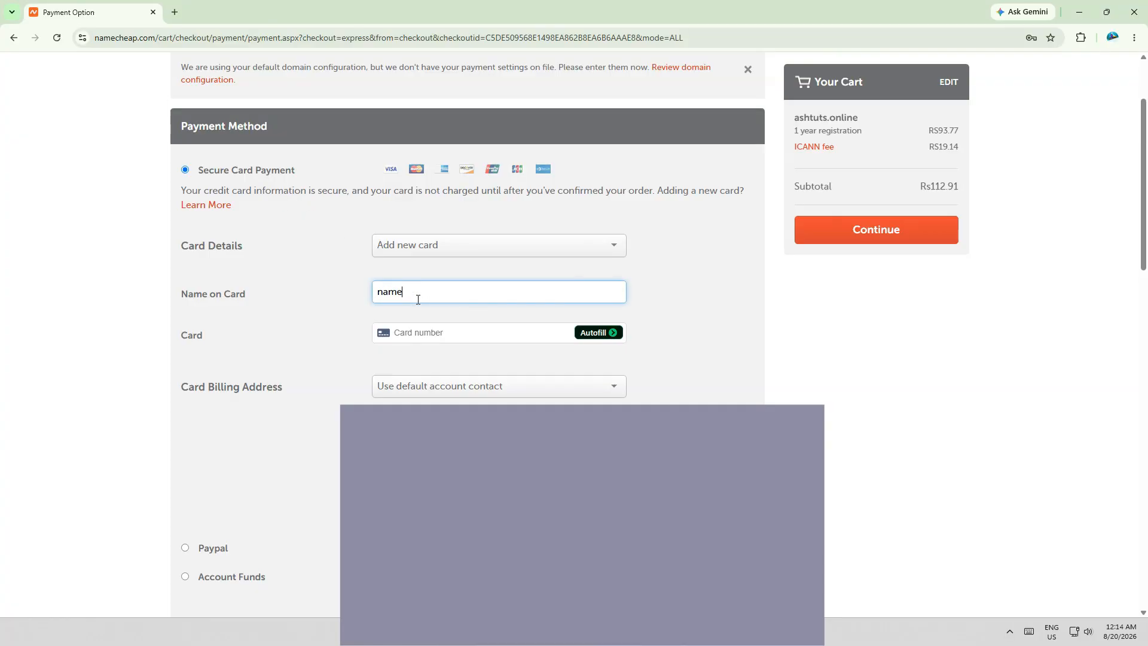
click(417, 326)
text(0)
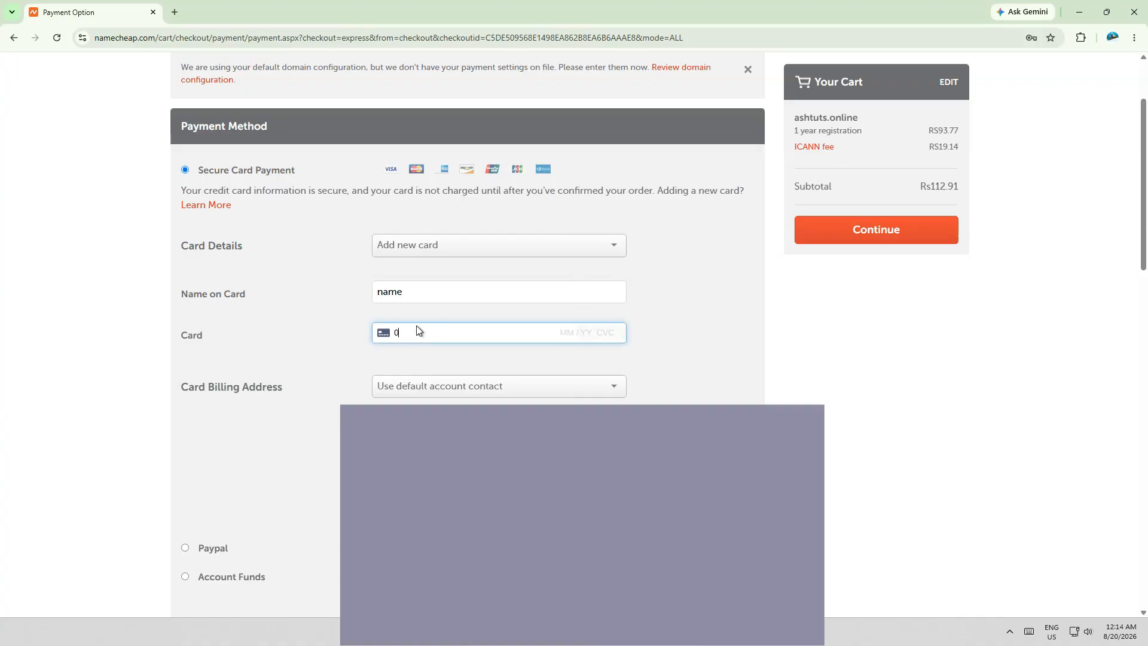
text(0000000000000000)
click(609, 332)
text(000 0000 0000 0000)
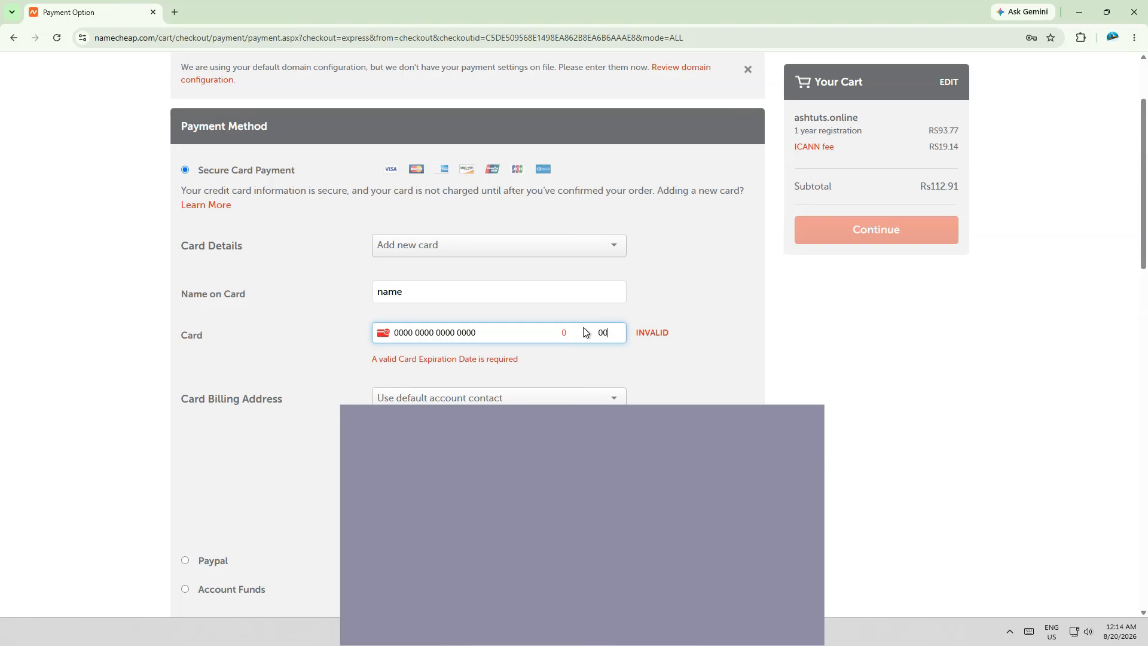
Leave the card billing address on the default account contact and try to continue the order
click(446, 397)
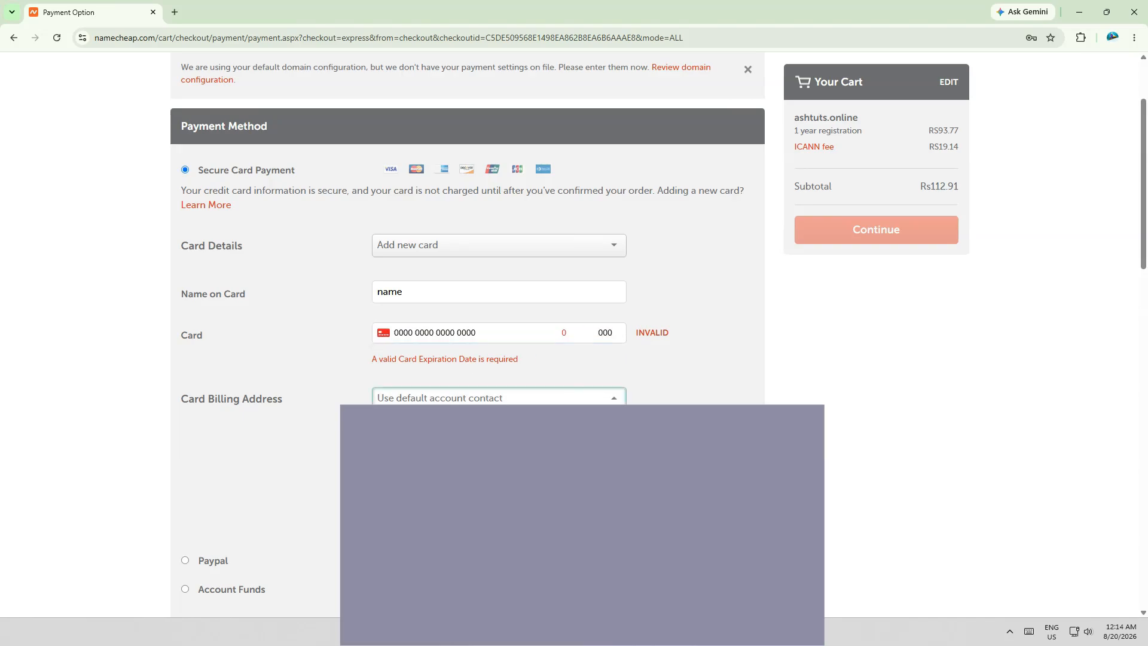
click(829, 462)
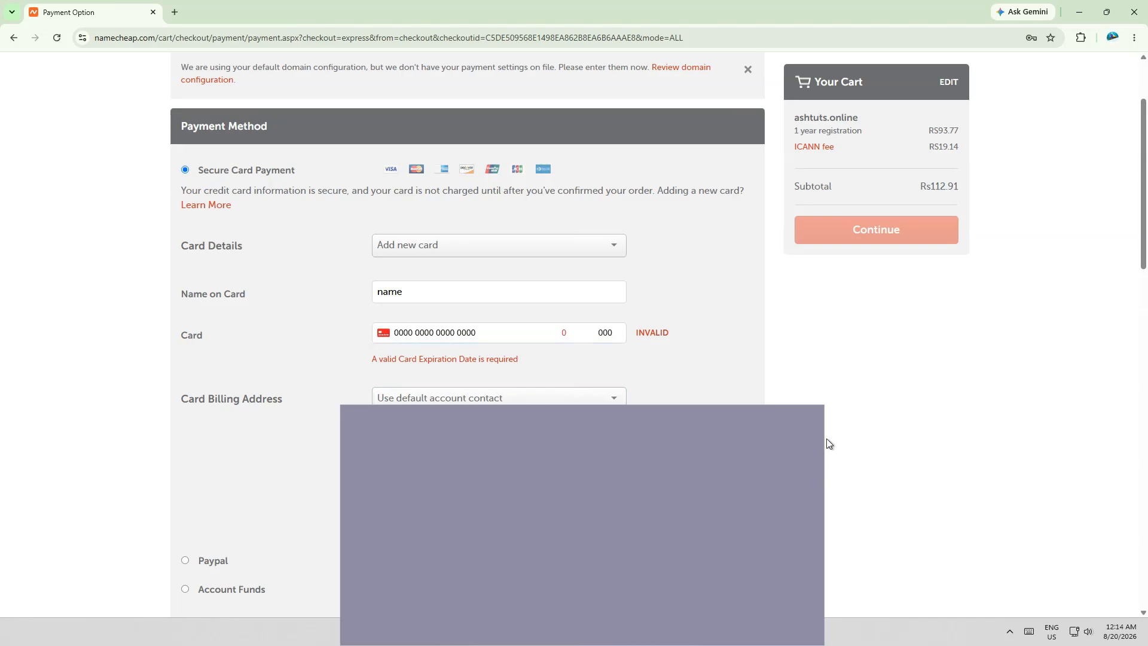
click(882, 230)
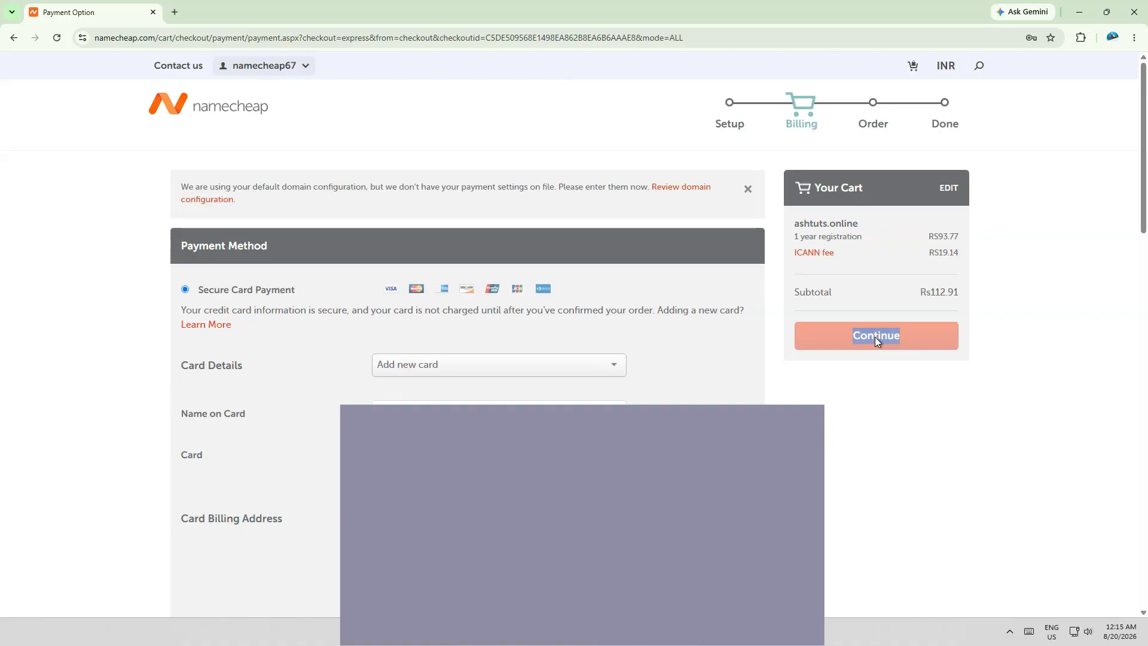
Return to the account dashboard and open the Domain List to locate ashtuts.site
mouse_move(275, 66)
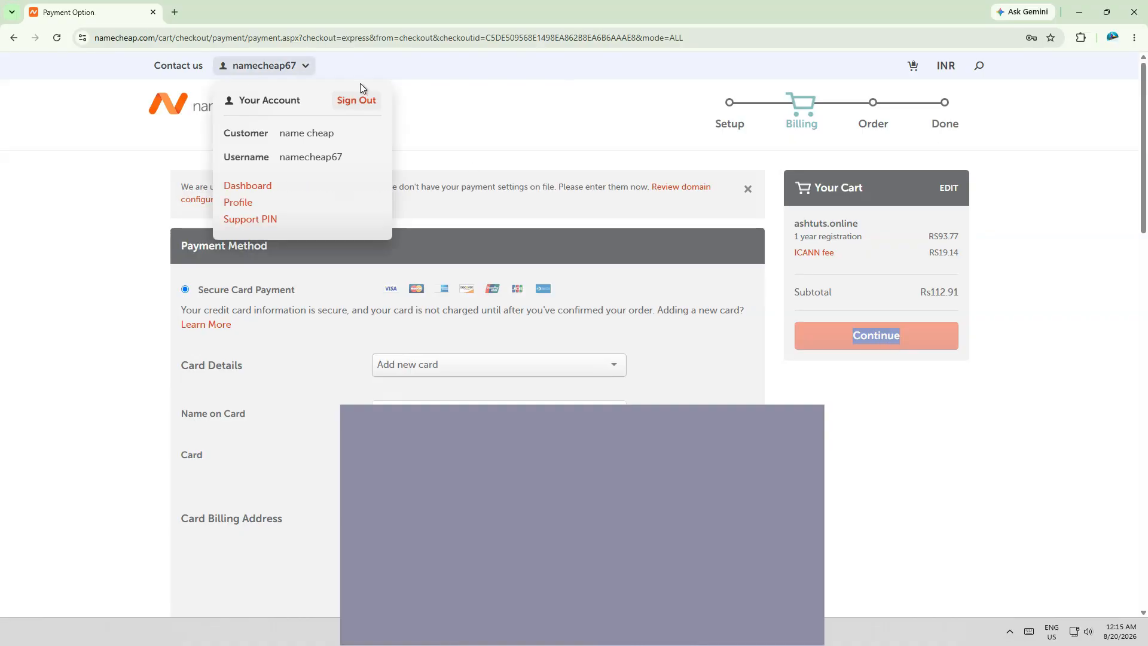
click(237, 186)
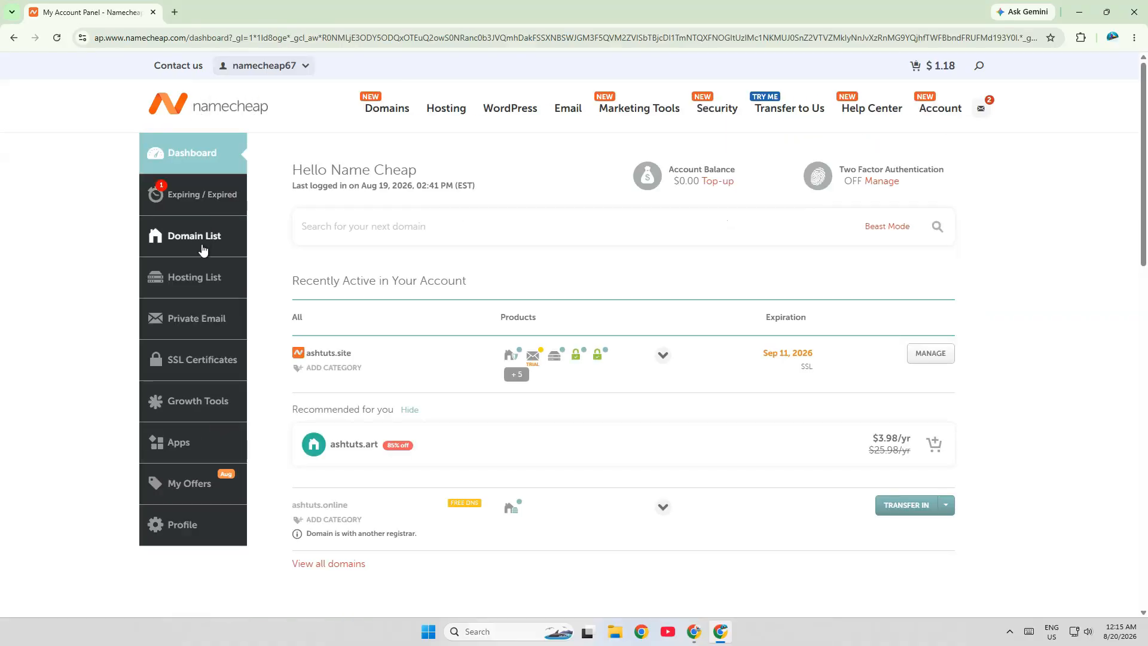
click(184, 239)
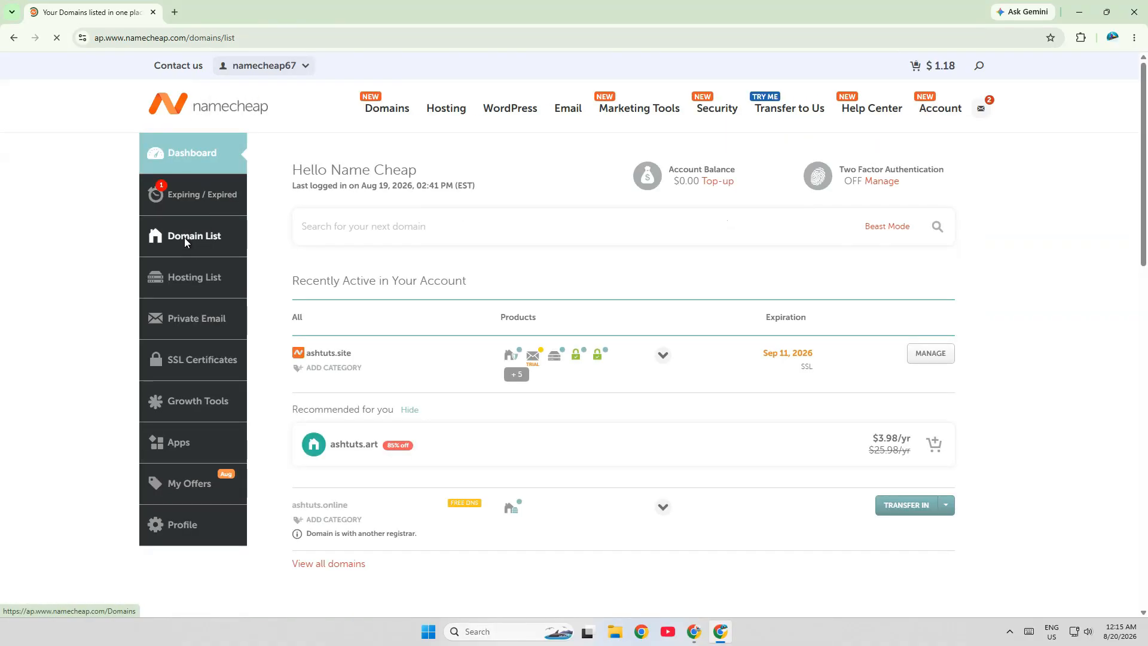
drag(299, 332, 378, 327)
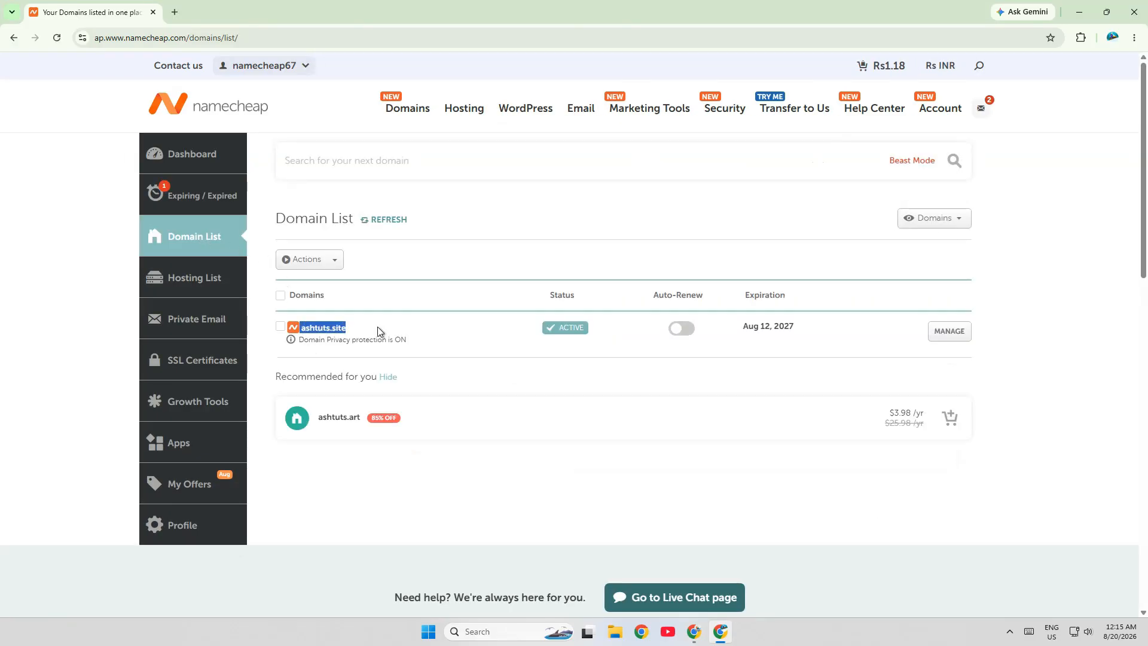
click(377, 327)
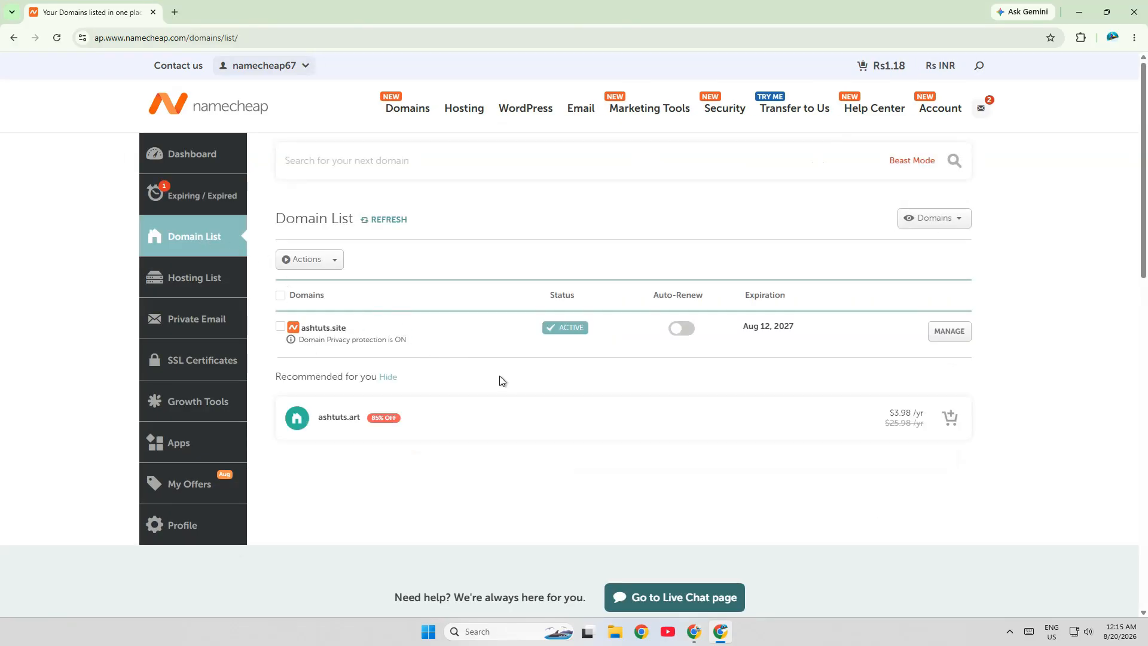